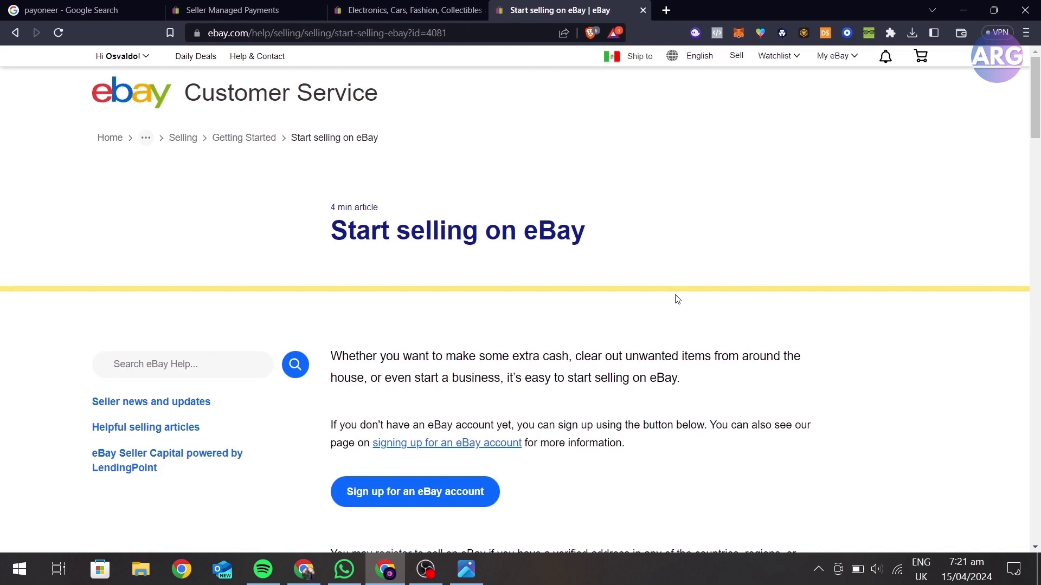
# Step: Go back to the Google search results for 'payoneer'
pyautogui.click(73, 10)
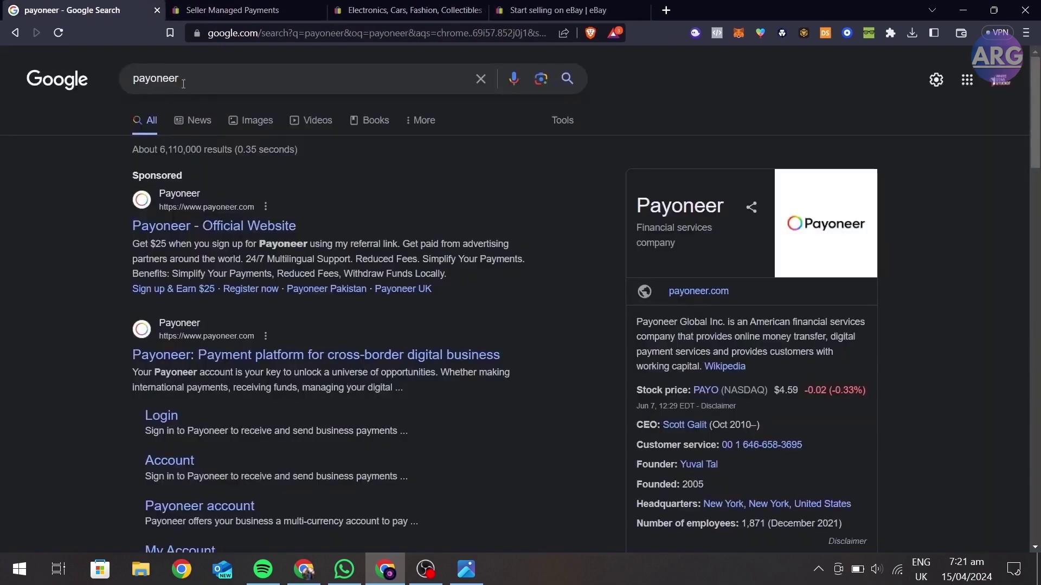
# Step: Open the official Payoneer website to reach the Home dashboard with zero USD, EUR and GBP balances
pyautogui.click(277, 225)
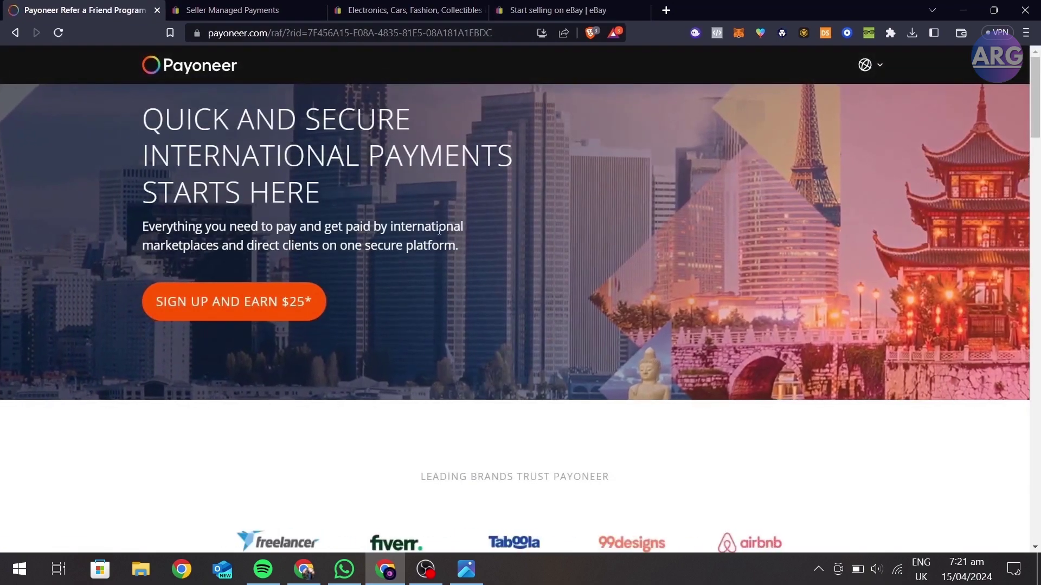
pyautogui.scroll(-5, 488, 293)
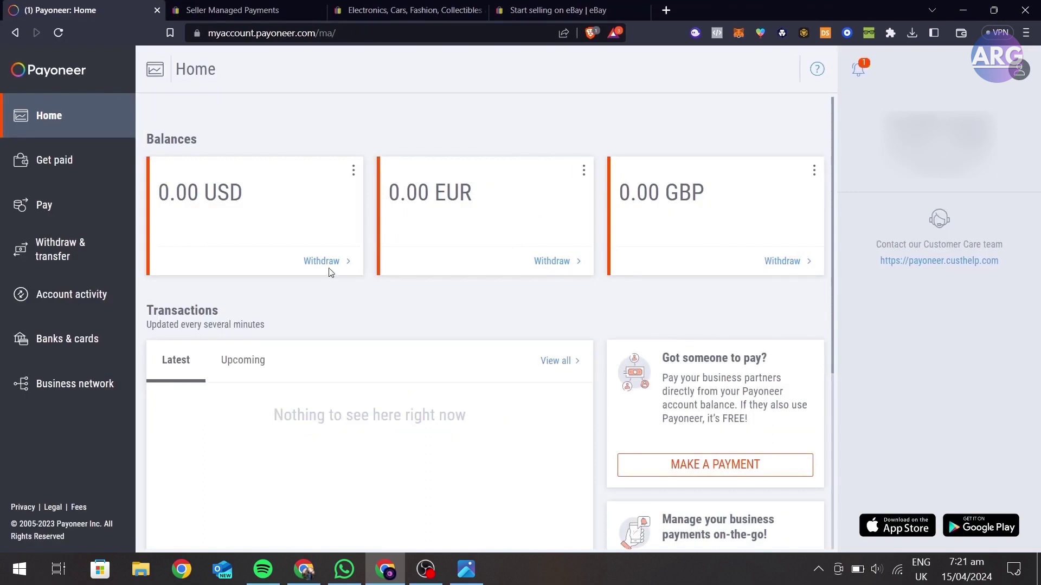
# Step: Start a new eBay listing and search for 'T shirt design' matches
pyautogui.click(513, 10)
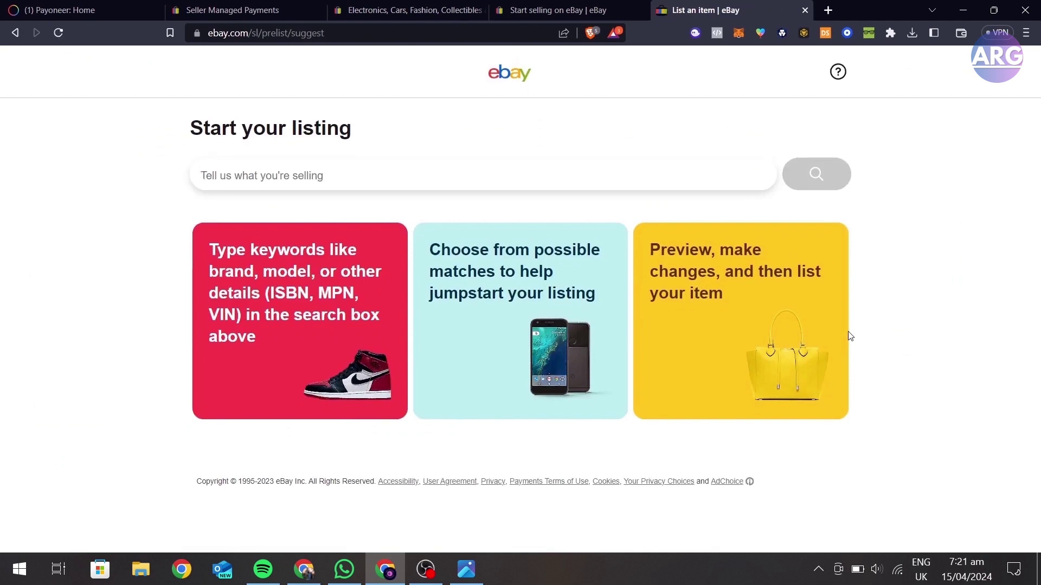
pyautogui.click(203, 10)
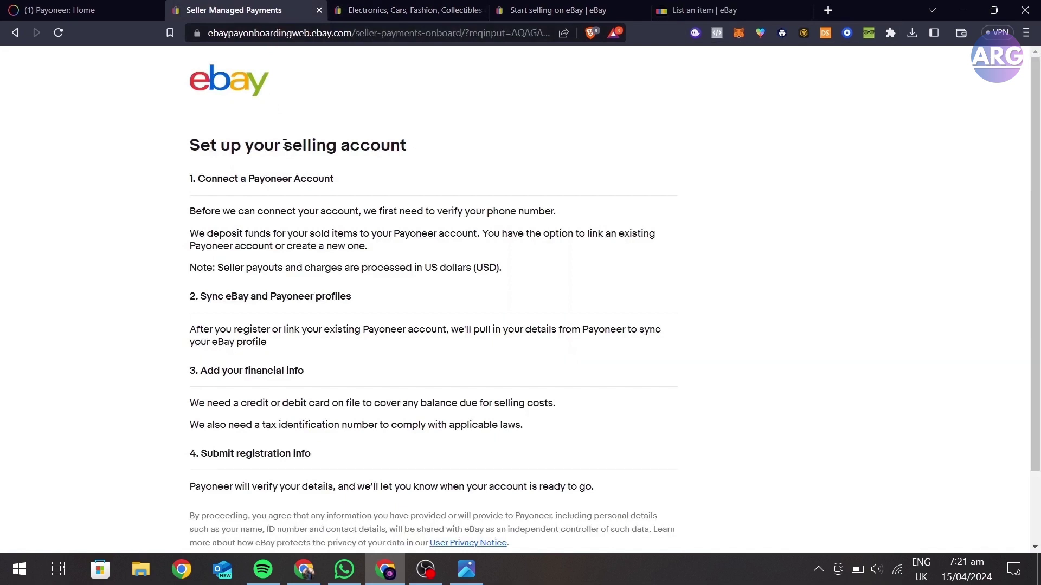
pyautogui.click(704, 10)
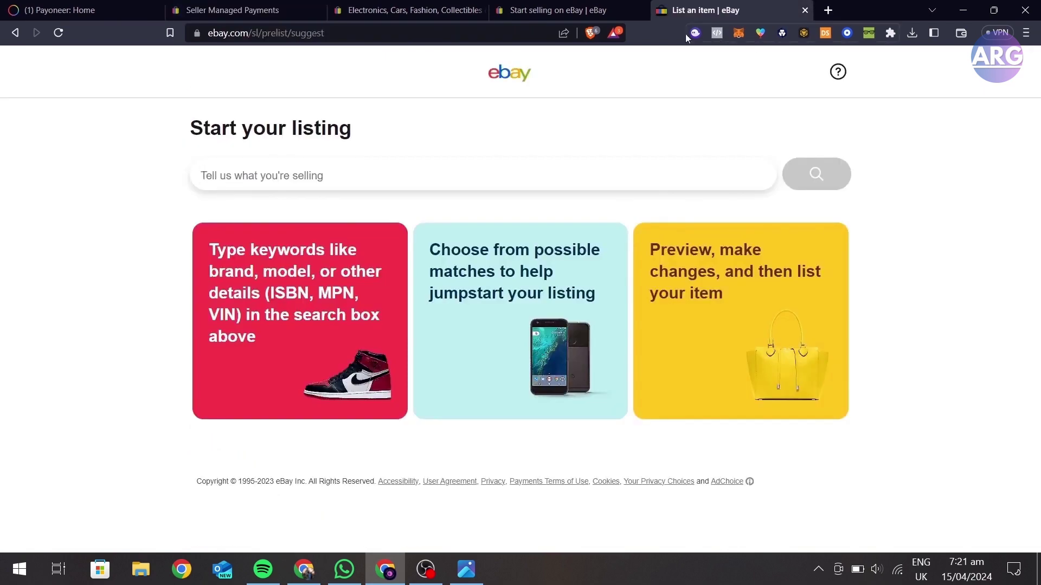
pyautogui.write('T shirt design')
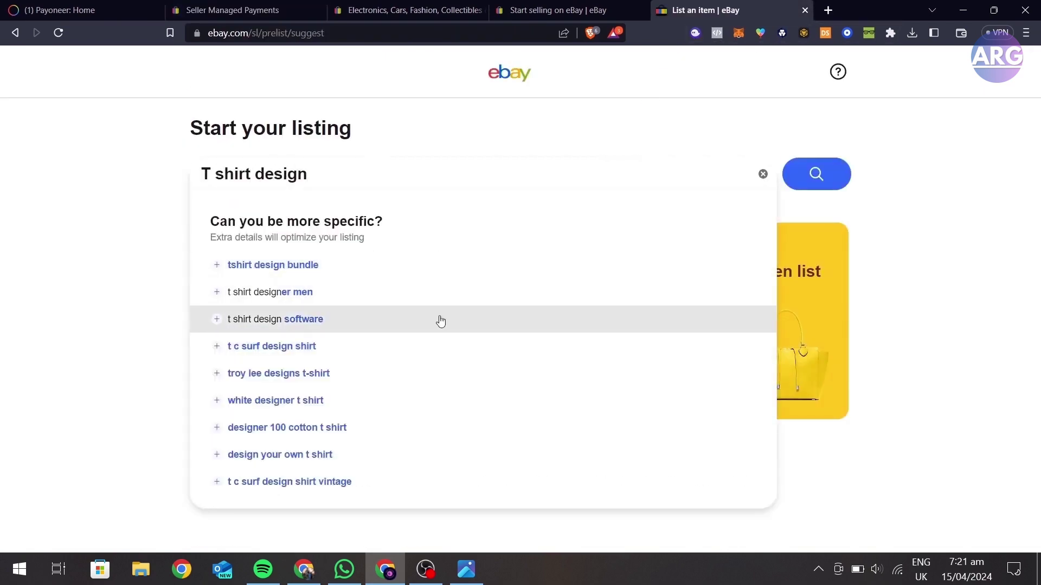
pyautogui.press('Return')
# Step: Base the listing on a matching item, mark it New with tags, and upload a main photo
pyautogui.click(530, 495)
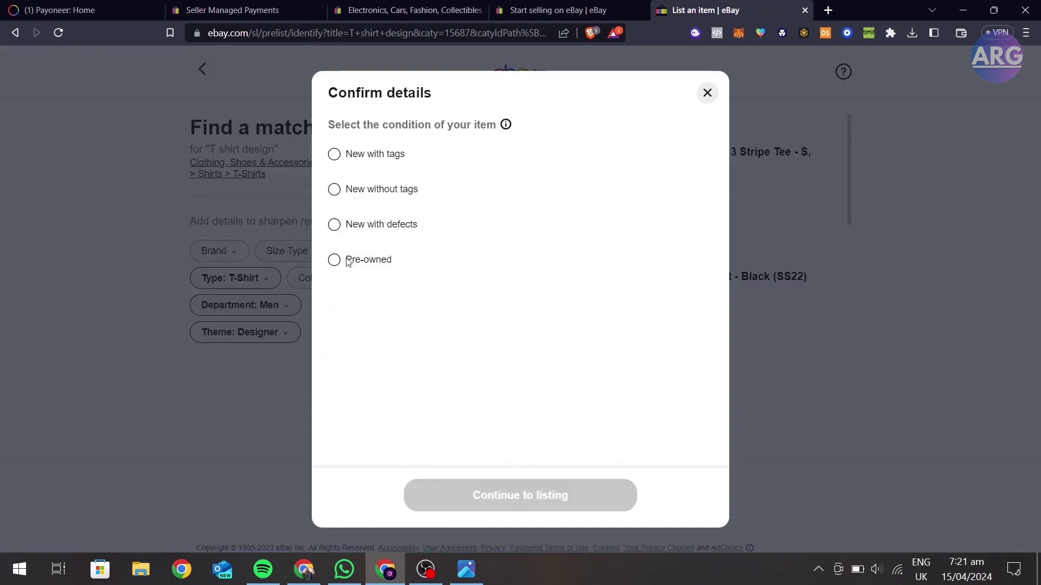
pyautogui.click(382, 154)
pyautogui.click(520, 496)
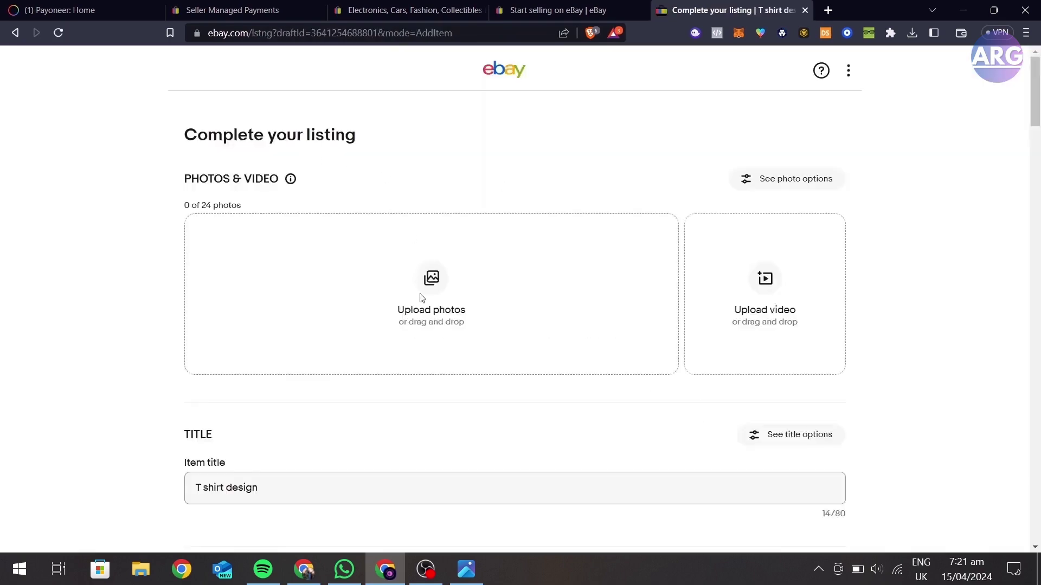
pyautogui.click(425, 295)
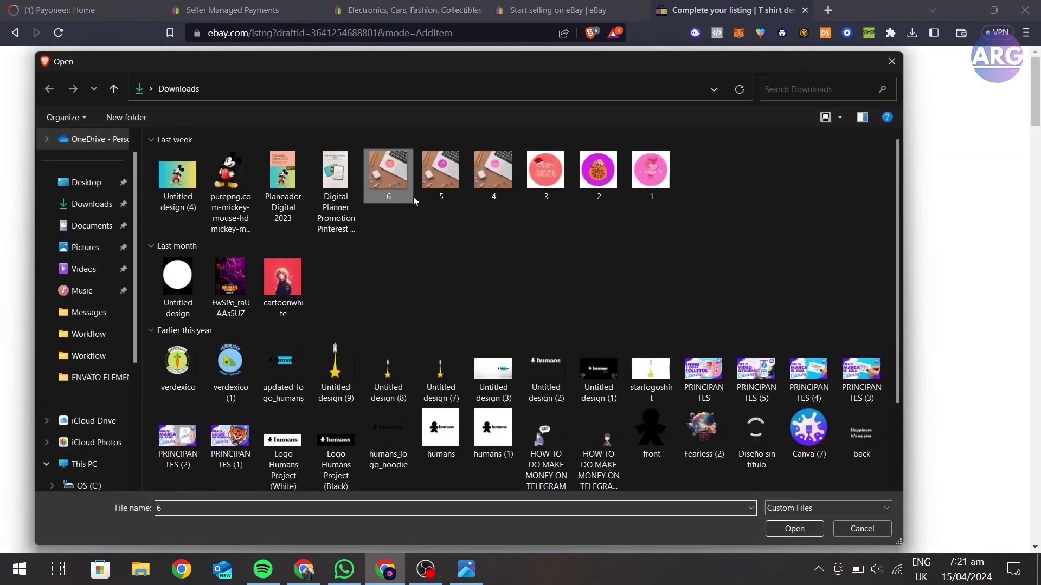
pyautogui.doubleClick(380, 173)
pyautogui.scroll(-5, 431, 311)
pyautogui.scroll(-2, 576, 420)
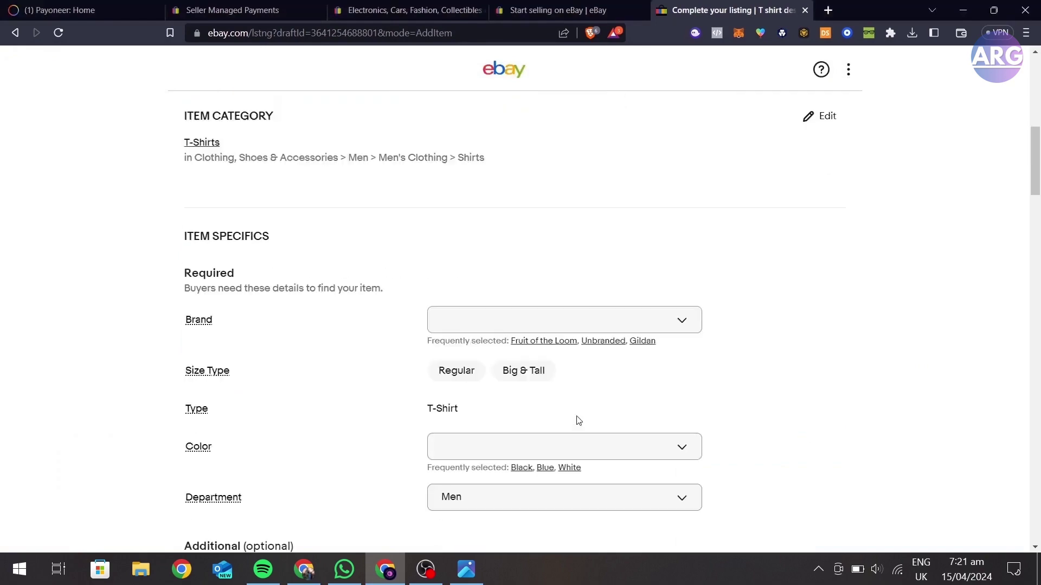
pyautogui.scroll(-5, 577, 422)
pyautogui.scroll(-5, 577, 421)
# Step: Start the description and enter the $2.00 starting bid, Buy It Now and minimum offer prices
pyautogui.click(372, 230)
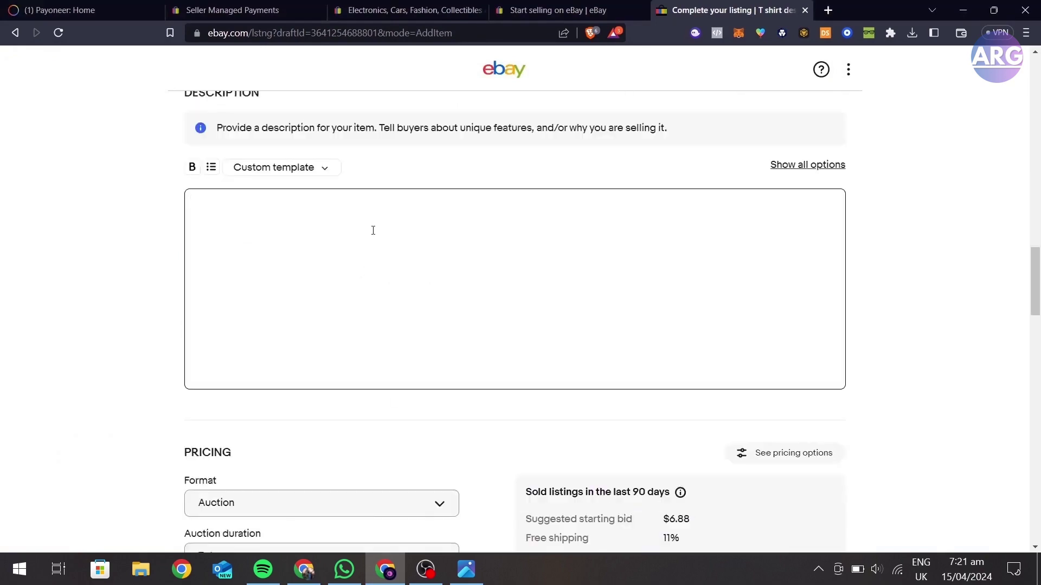
pyautogui.write('This is just an e')
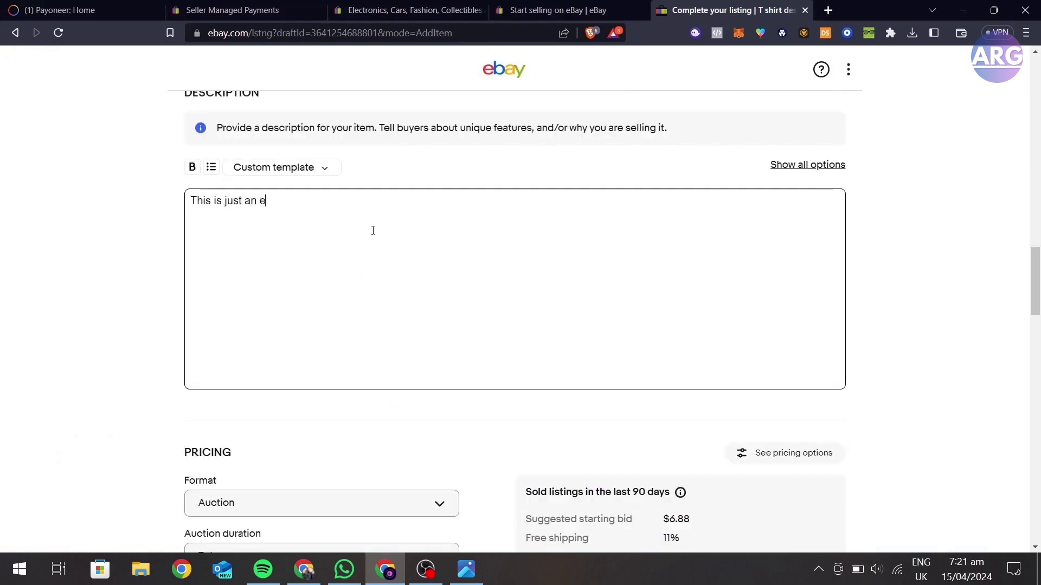
pyautogui.write('xample')
pyautogui.scroll(-5, 390, 267)
pyautogui.click(248, 202)
pyautogui.write('2')
pyautogui.click(393, 203)
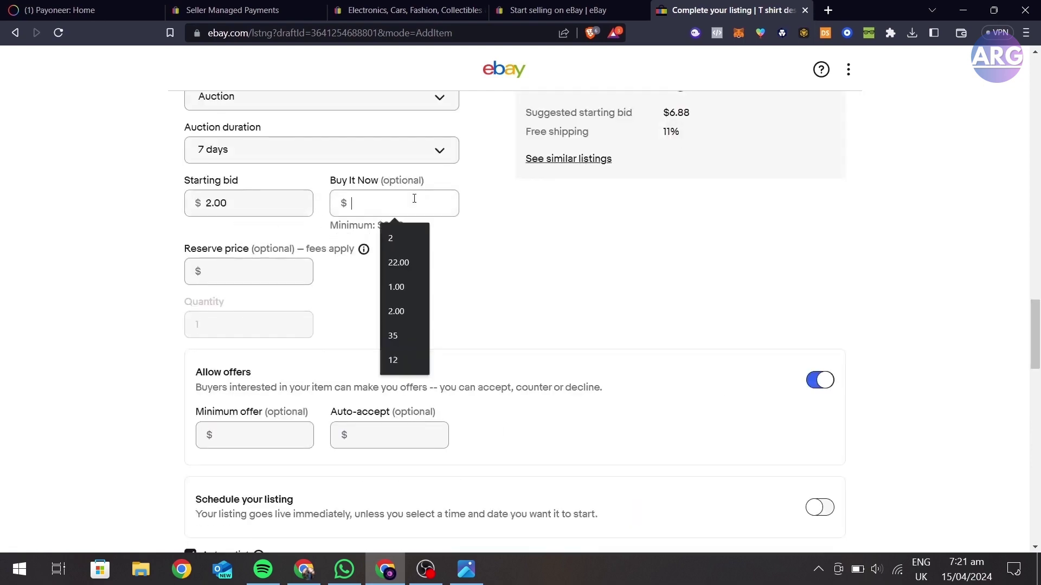
pyautogui.write('3')
pyautogui.click(272, 272)
pyautogui.write('4')
pyautogui.click(252, 435)
pyautogui.write('4')
pyautogui.click(353, 434)
pyautogui.scroll(-5, 353, 435)
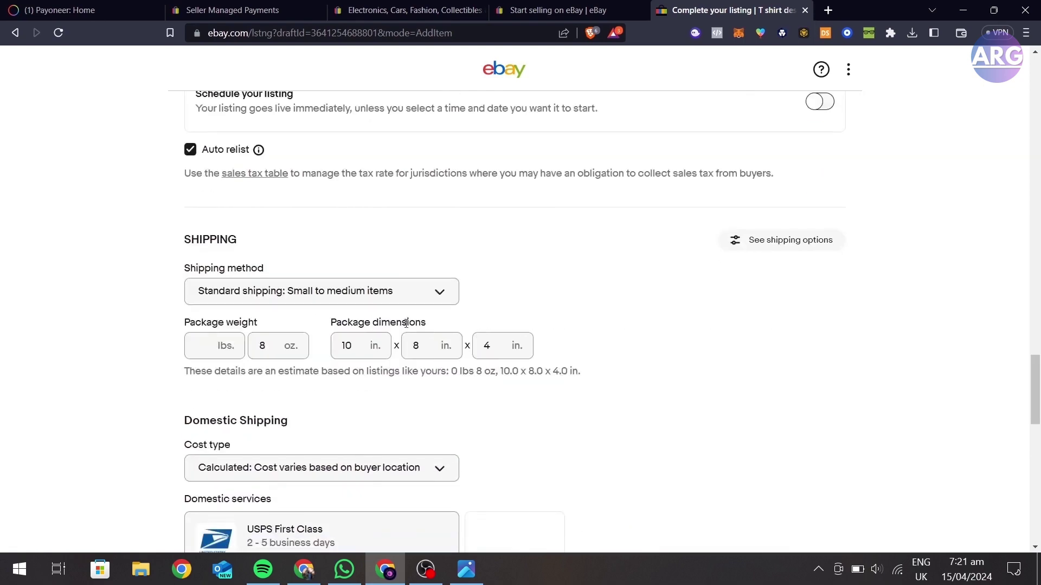
# Step: Set flat-rate shipping and return to the selling-account setup page
pyautogui.click(406, 293)
pyautogui.click(416, 467)
pyautogui.click(307, 497)
pyautogui.scroll(-2, 567, 418)
pyautogui.scroll(-5, 611, 409)
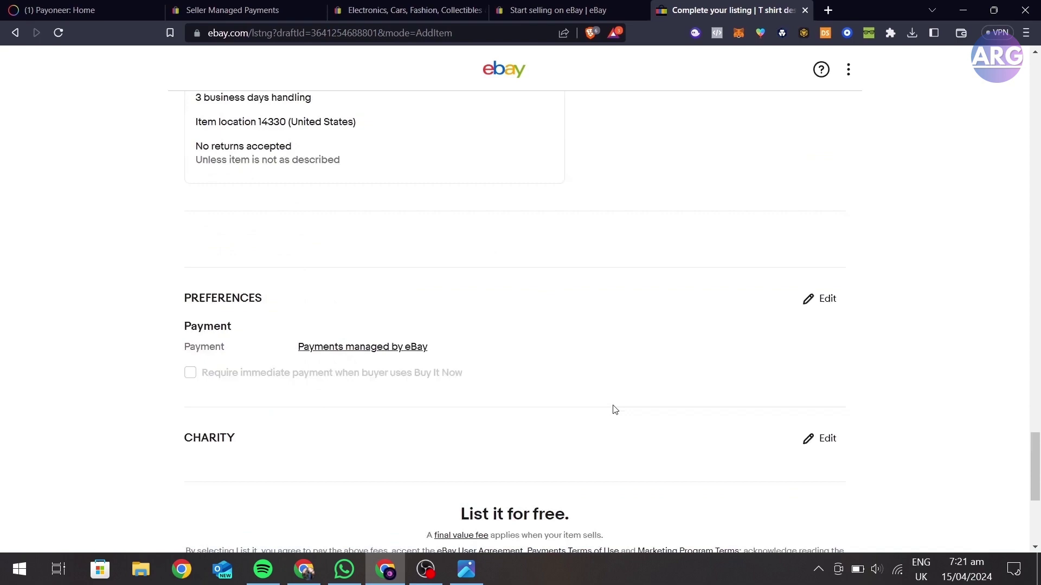
pyautogui.scroll(-3, 659, 440)
pyautogui.click(274, 10)
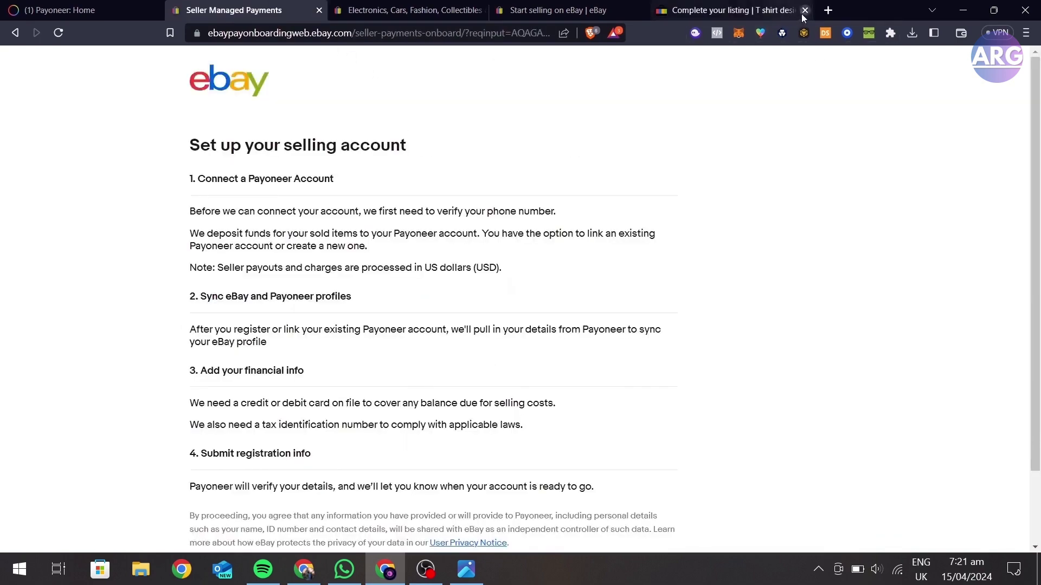
# Step: Close the listing draft and begin the selling-account setup at phone verification
pyautogui.click(804, 11)
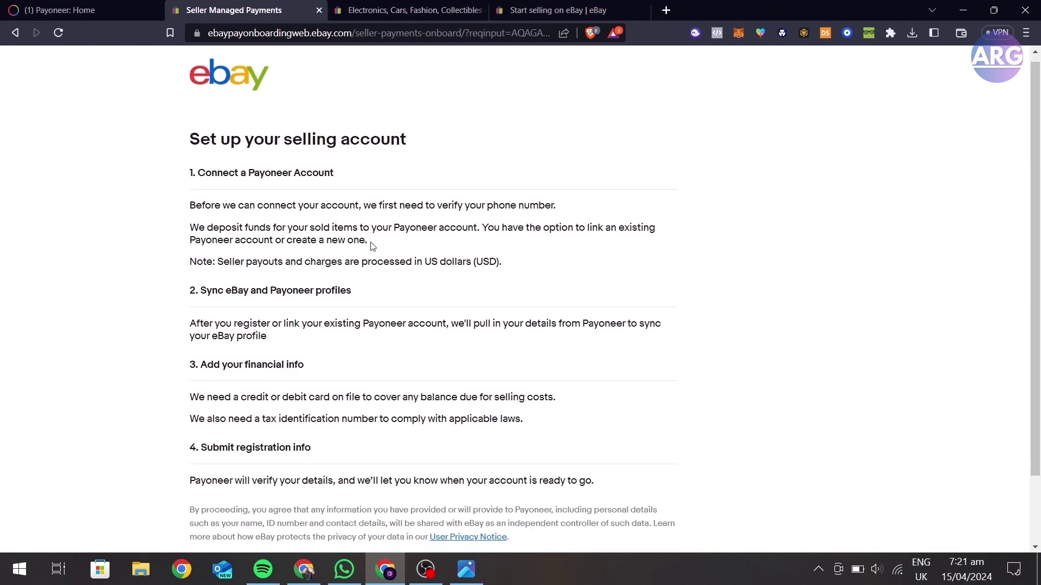
pyautogui.scroll(-2, 371, 245)
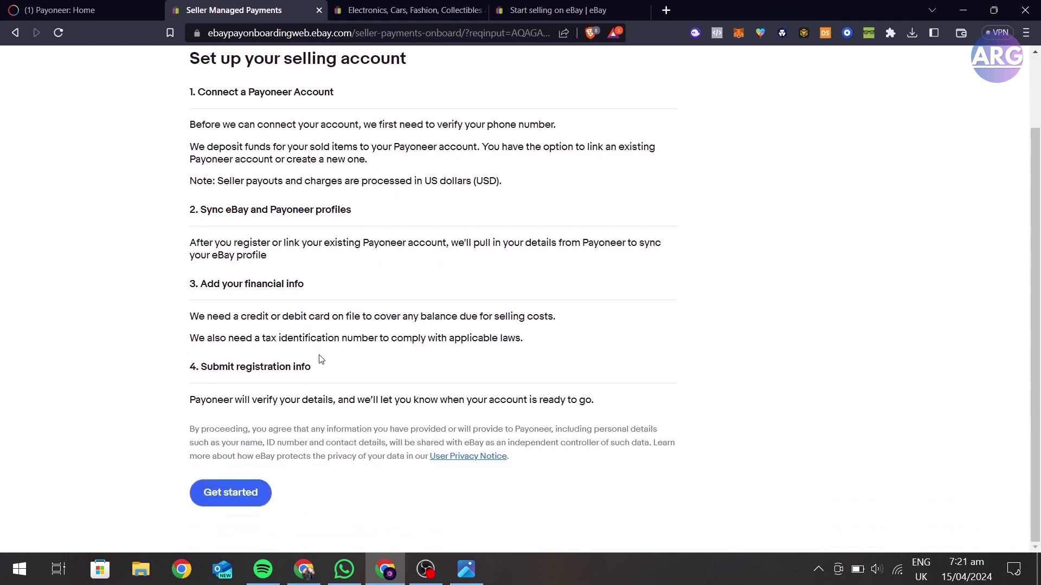
pyautogui.click(242, 493)
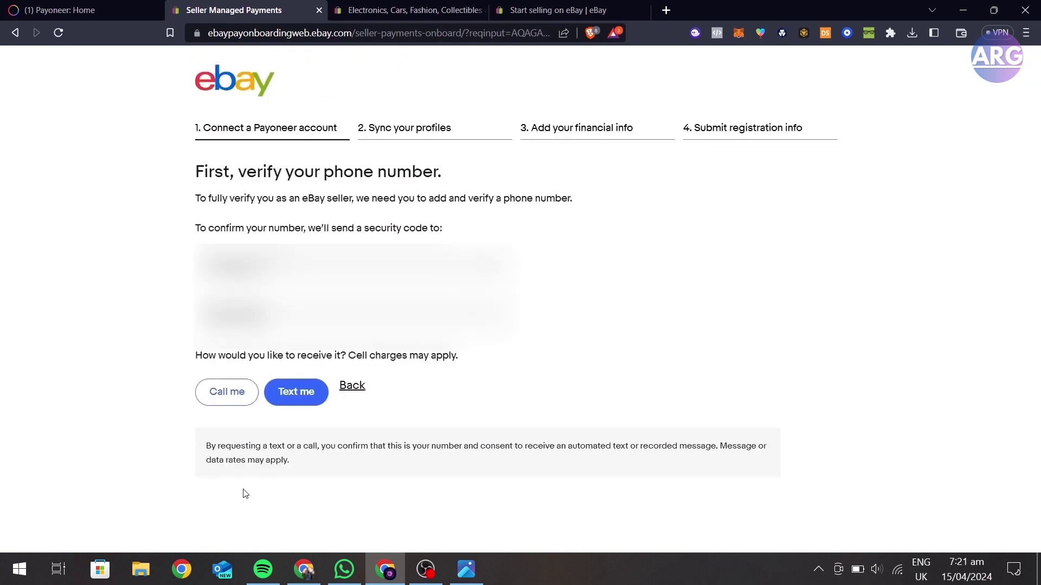
# Step: Request the verification code by phone call and keep the individual account option
pyautogui.moveTo(294, 228); pyautogui.dragTo(448, 224)
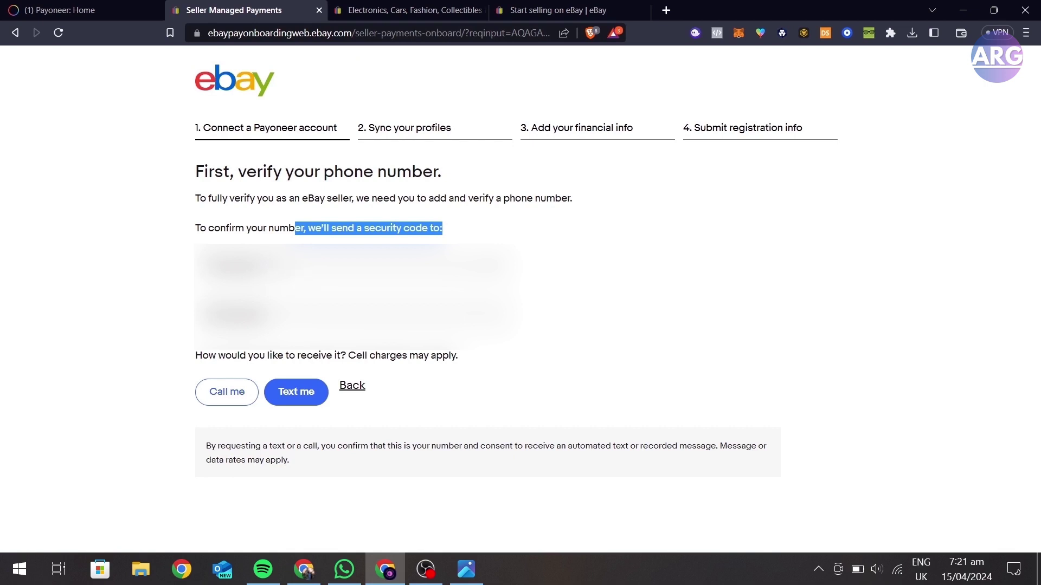
pyautogui.click(236, 321)
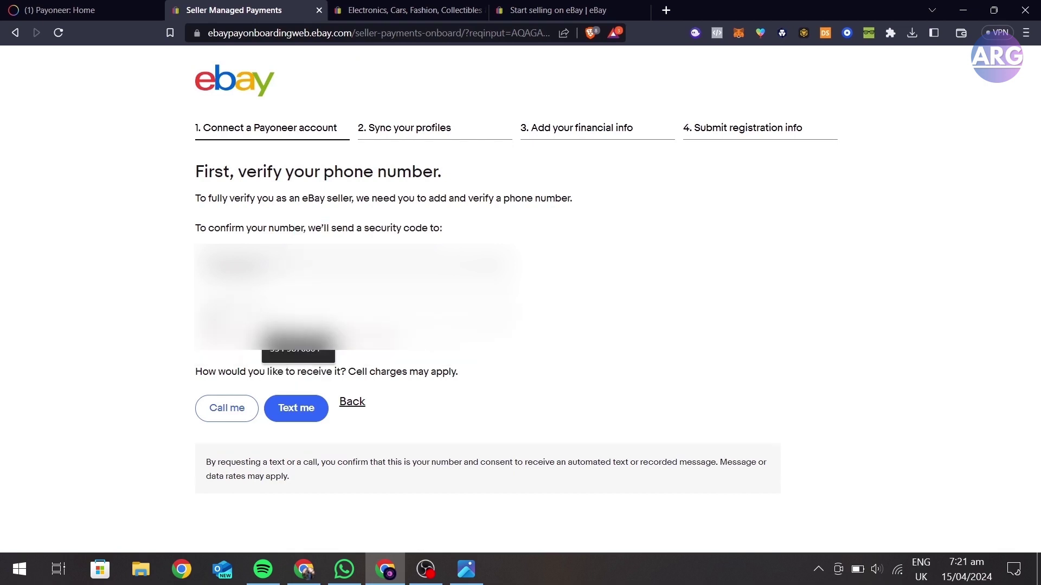
pyautogui.click(222, 396)
pyautogui.moveTo(326, 171)
pyautogui.mouseDown()
pyautogui.moveTo(529, 190)
pyautogui.moveTo(559, 174)
pyautogui.mouseUp()
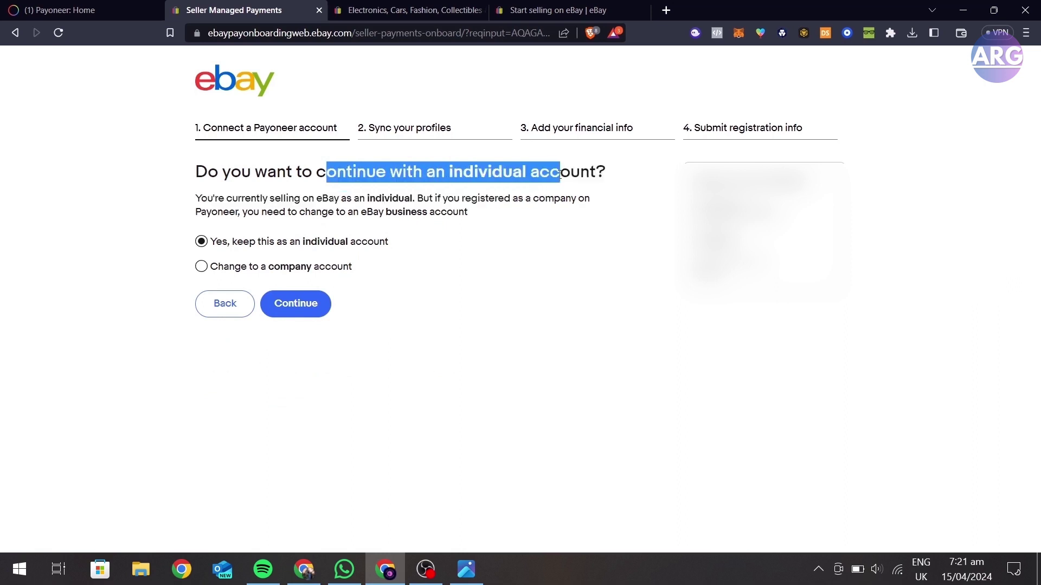
pyautogui.moveTo(313, 242); pyautogui.dragTo(337, 256)
pyautogui.moveTo(273, 268); pyautogui.dragTo(372, 275)
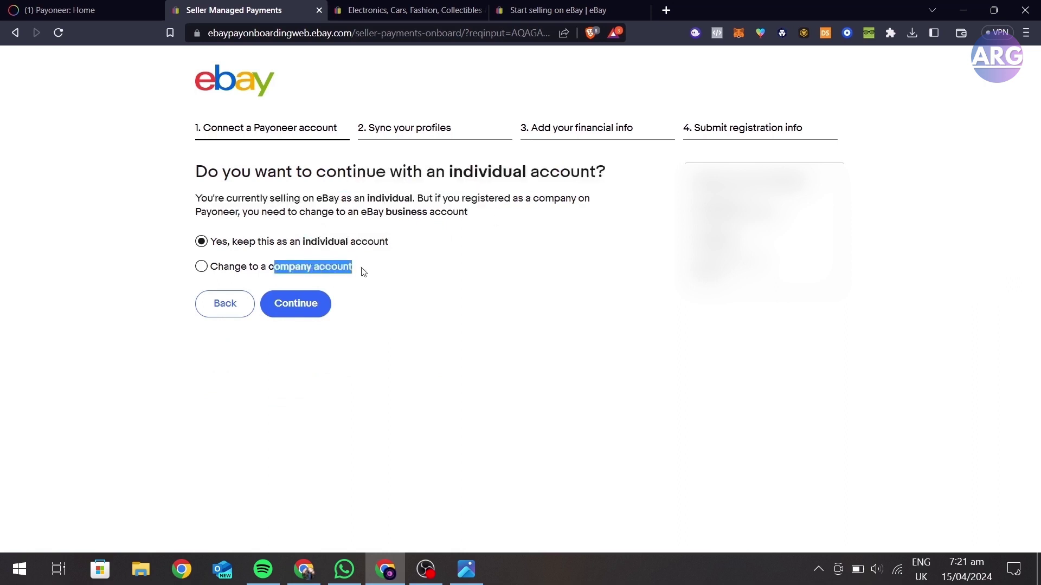
pyautogui.moveTo(391, 213); pyautogui.dragTo(478, 218)
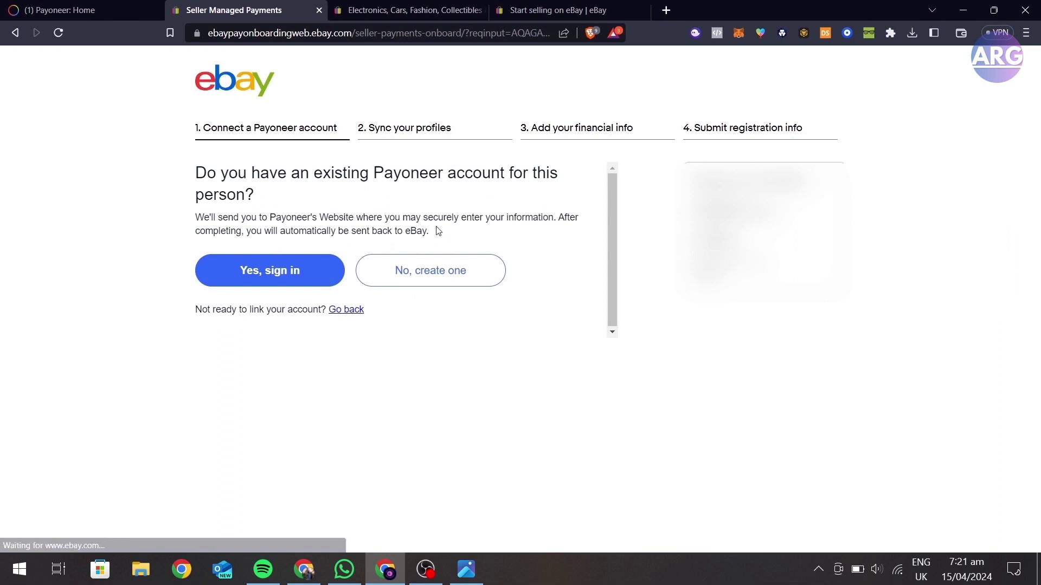
# Step: Sign in with the existing Payoneer account and agree to eBay charging it
pyautogui.click(299, 272)
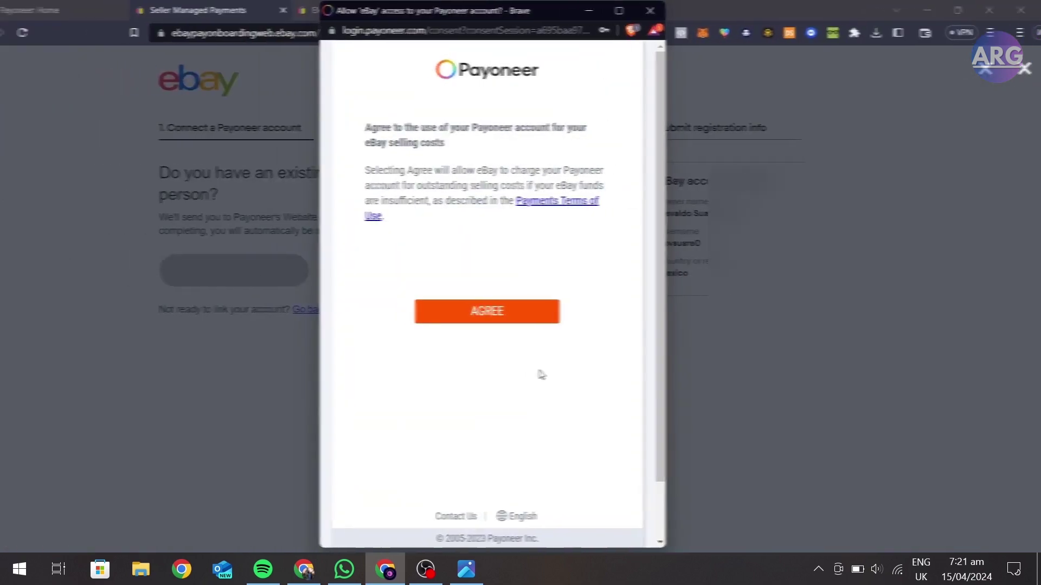
pyautogui.moveTo(468, 127); pyautogui.dragTo(620, 131)
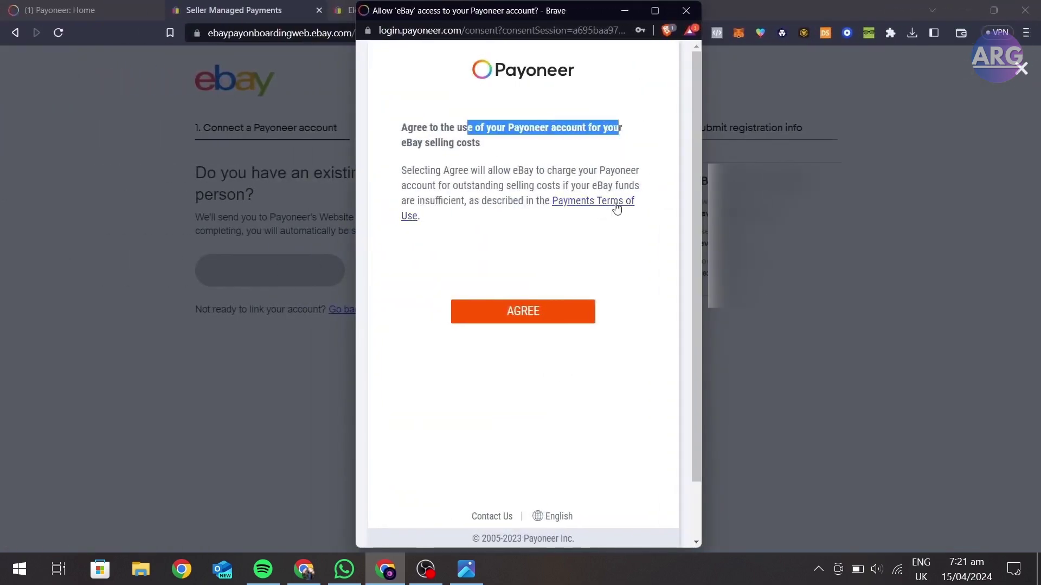
pyautogui.click(545, 312)
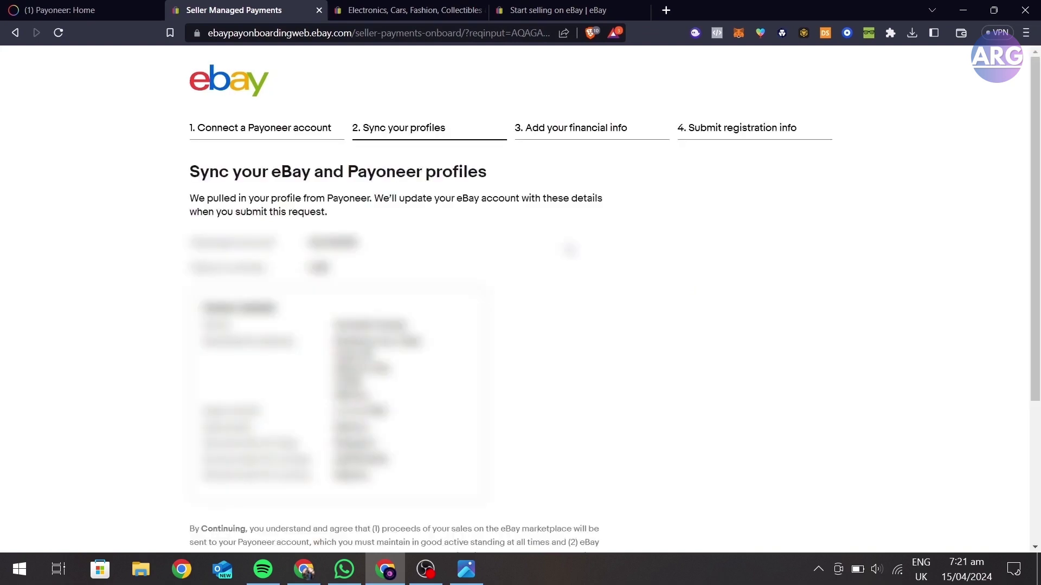
pyautogui.scroll(-5, 570, 250)
# Step: Confirm the synced Payoneer profile details and submit the registration request
pyautogui.click(242, 387)
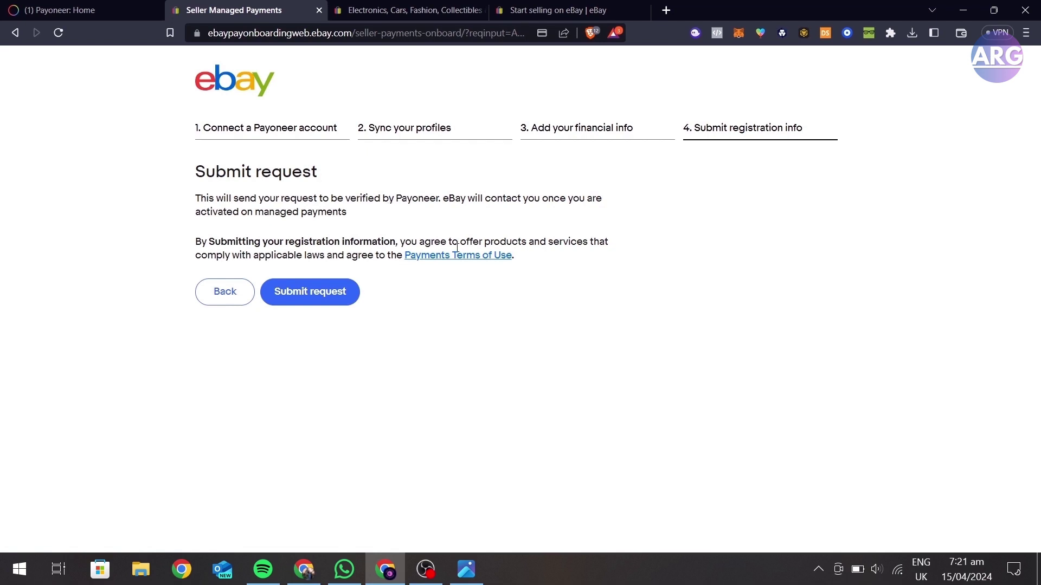
pyautogui.click(334, 297)
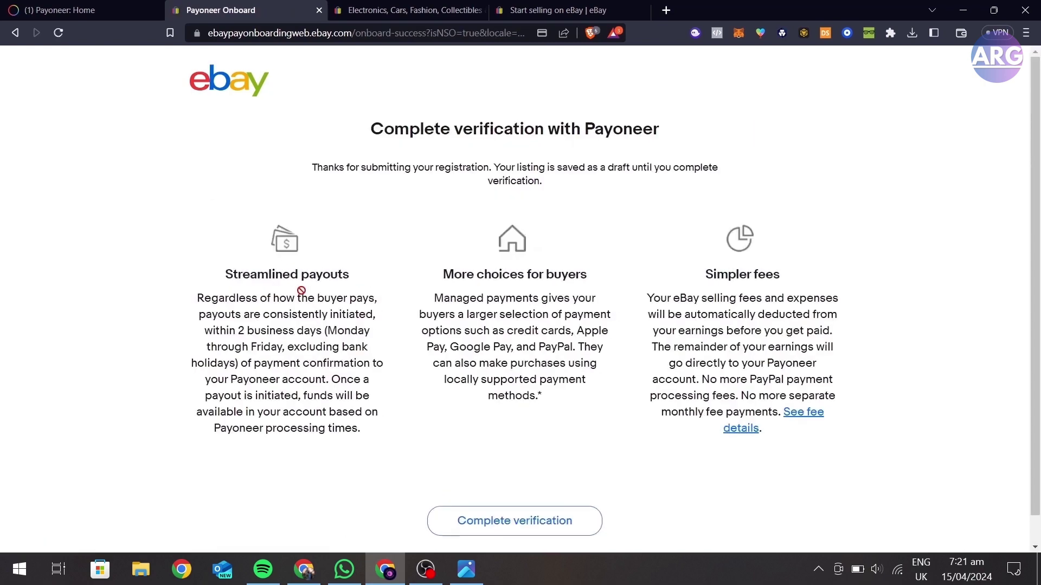
pyautogui.scroll(-1, 302, 292)
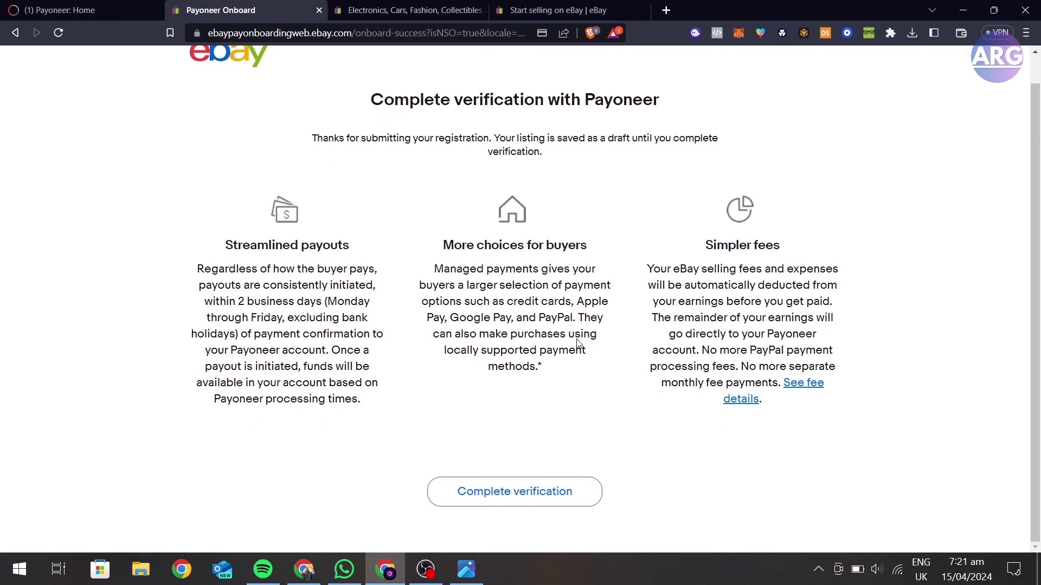
# Step: Check the Verification Center, mark the Toloka fee notification read, and return to eBay
pyautogui.click(529, 495)
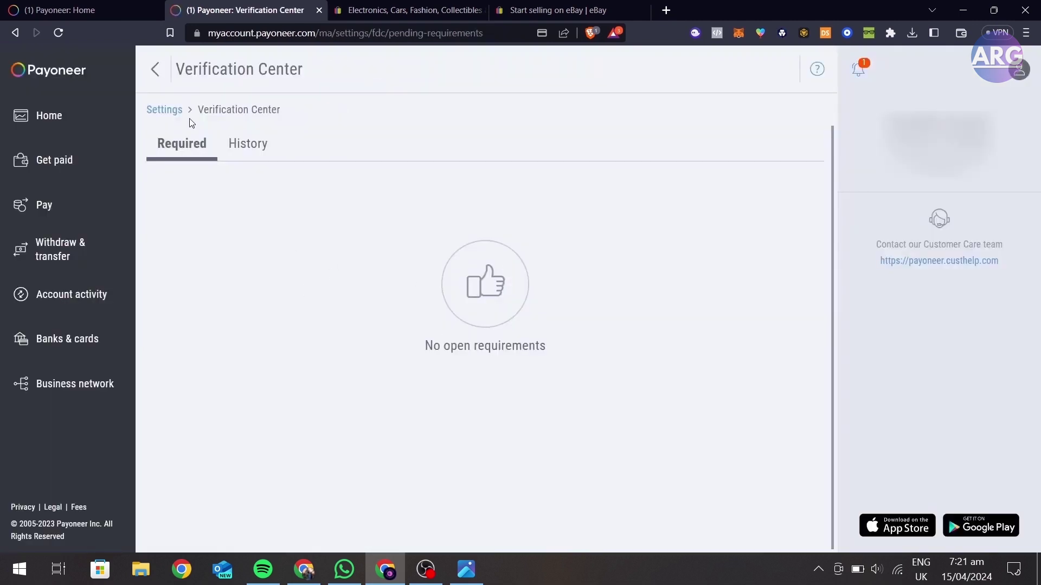
pyautogui.click(861, 71)
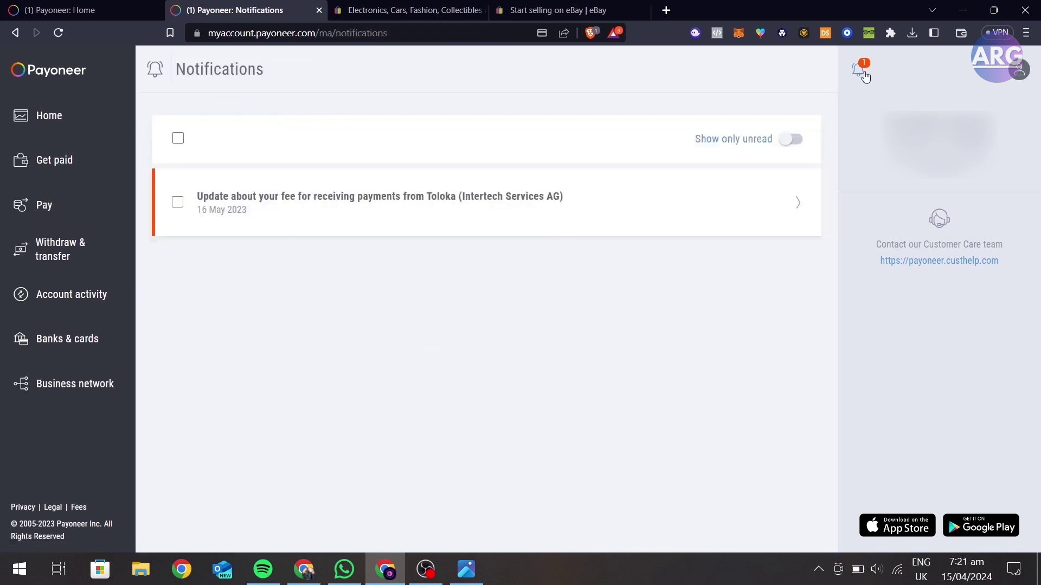
pyautogui.click(177, 203)
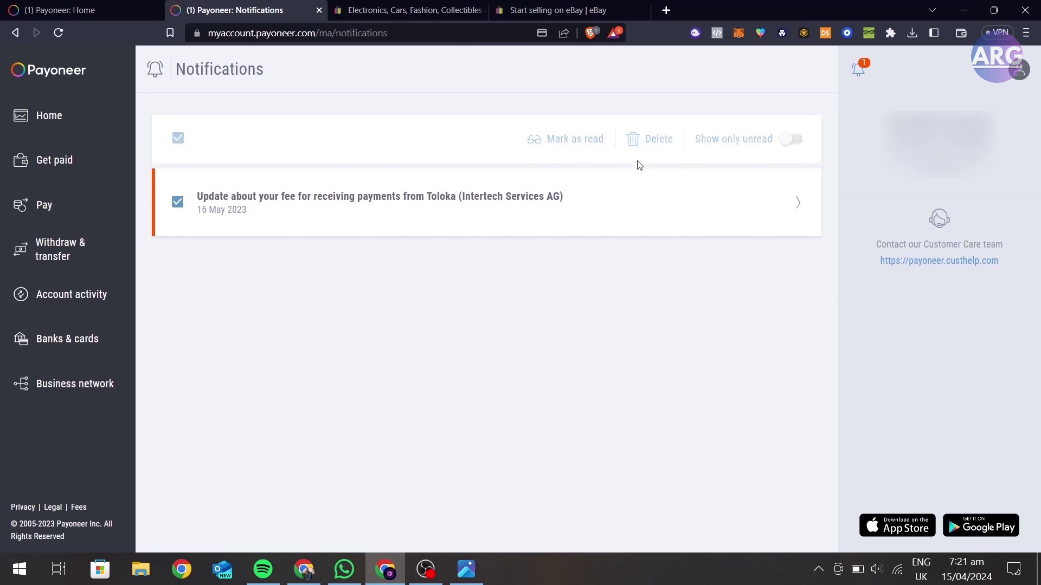
pyautogui.click(569, 142)
pyautogui.hotkey('ctrl', 'Tab')
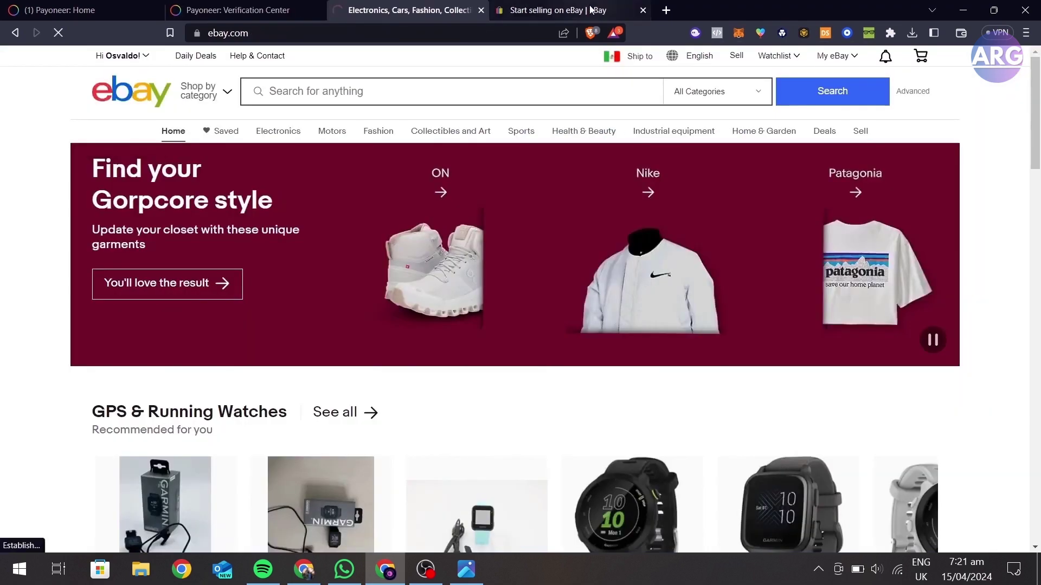